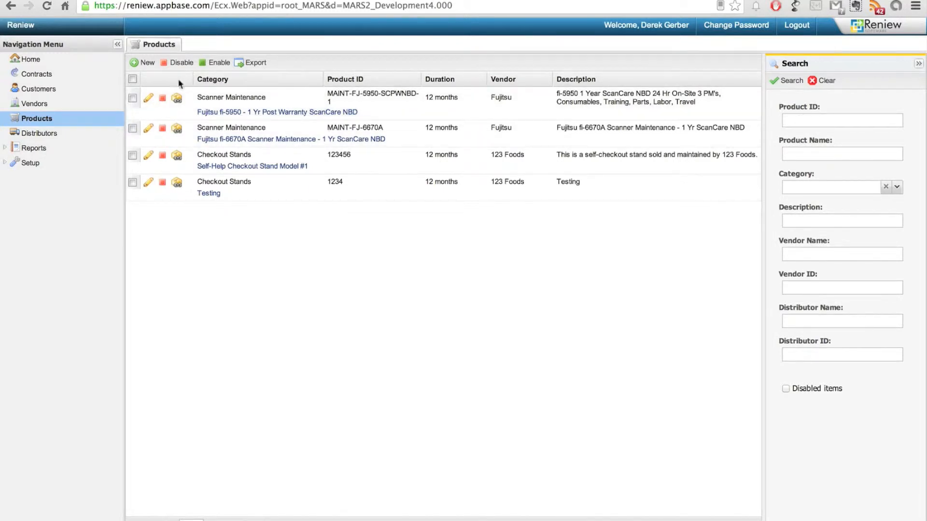
Start a new product and name it "Fujitsu fi-5950 Scanner 1 Yr PW ScanCare NBD".
click(130, 79)
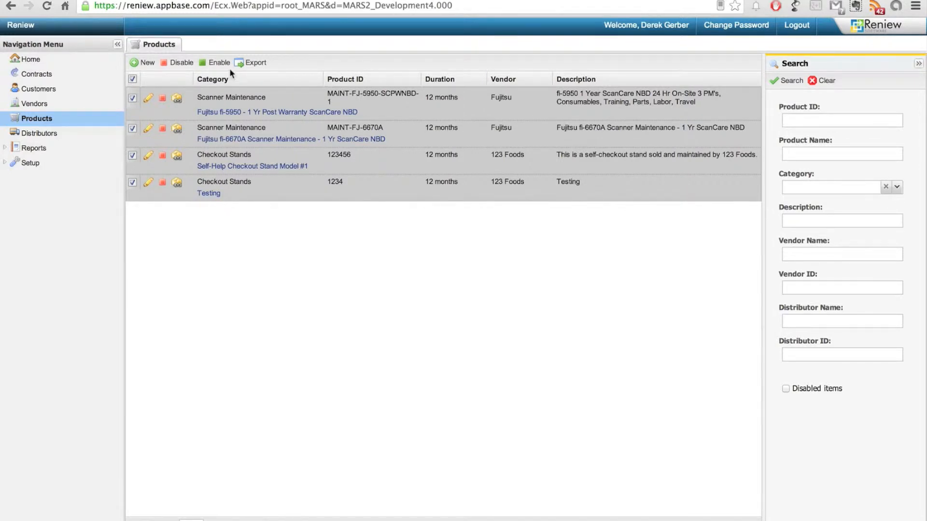
click(145, 68)
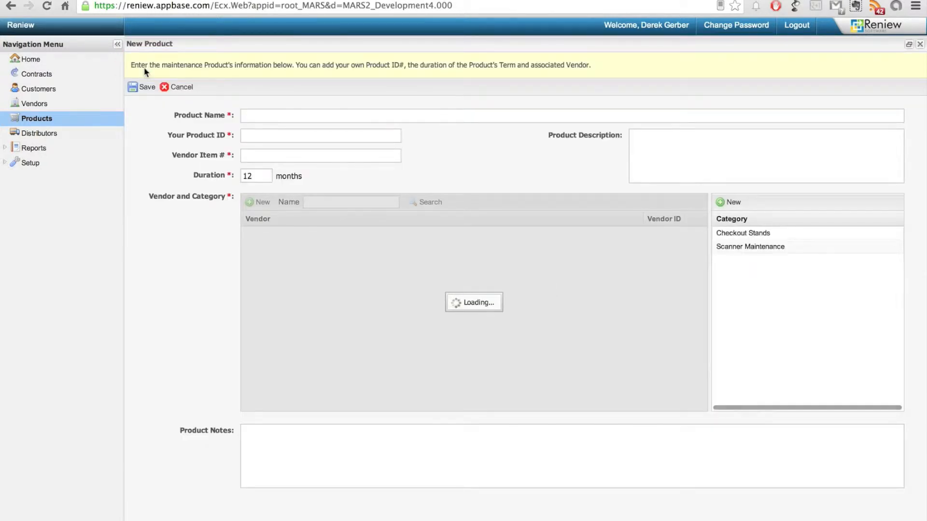
click(908, 44)
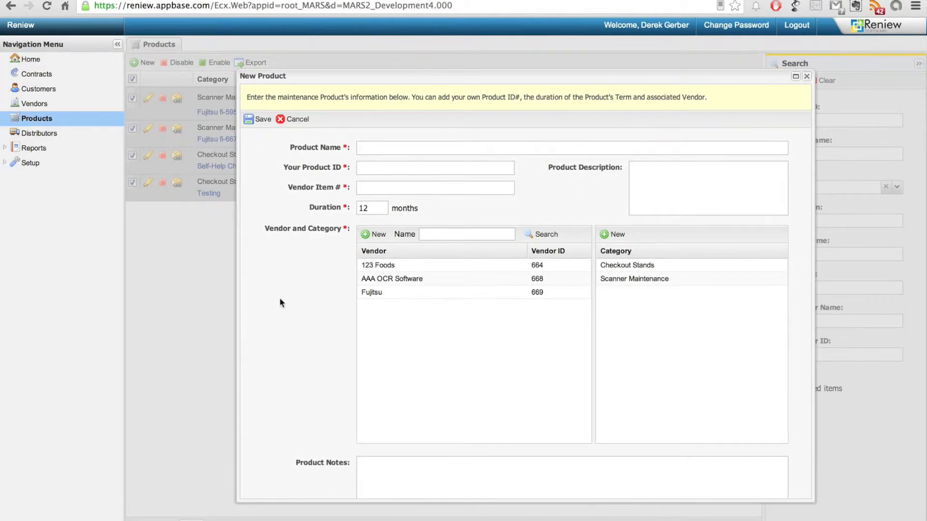
click(406, 148)
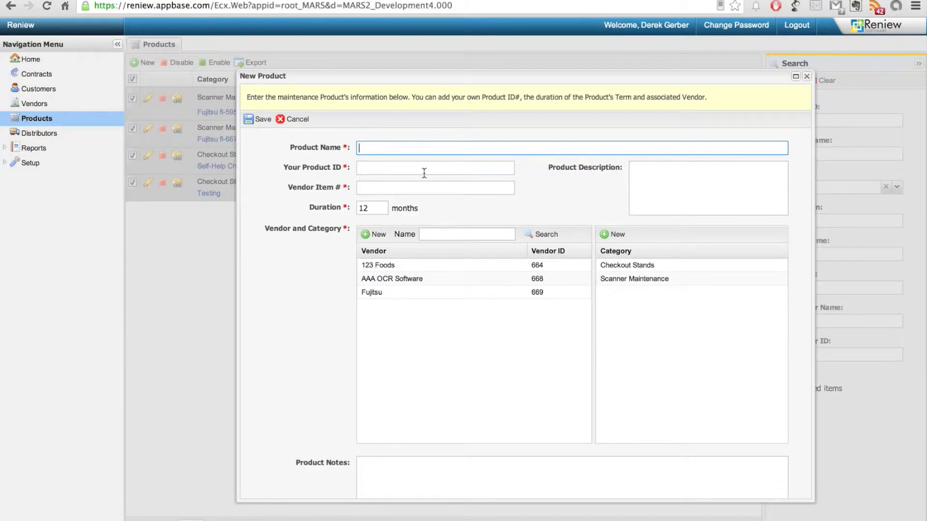
text(Fujitsu fi-5950 Scanner 1 Yr PW ScanCare NBD)
key(Tab)
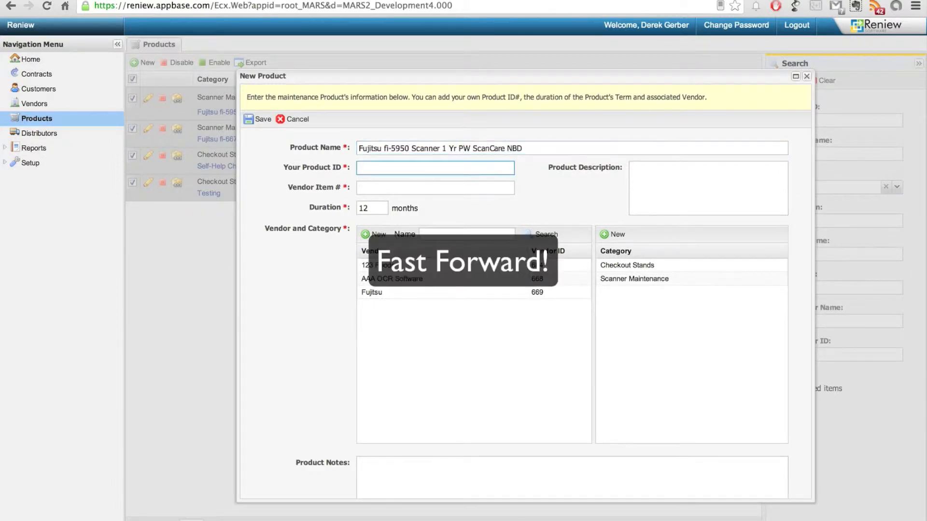
Set the product ID and vendor item number to MAINT-FJ-5950-1YSCIWNBD and begin the product description with "fi-5950".
text(MAINT-FJ-5950-1YSCPWNBD)
key(Tab)
text(fi-5950)
key(Return)
text(1 Year Post Warranty ScanCare NBD)
click(437, 168)
Complete the description with "1 Year In Warranty ScanCare NBD" and "Includes: 3 Preventative Maintenance Visits, Consumables, Parts, Labor, Travel".
click(669, 177)
text(In)
key(Return)
text(Includes: 3 Preventative Maintenance Visists)
key(BackSpace)
key(BackSpace)
key(BackSpace)
text(ts, Consumables, Parts, Labor, Travel)
Assign vendor Fujitsu and category Scanner Maintenance, and add the product note "Fujitsu will contact the customer for scheduling PM visits.".
click(402, 293)
click(634, 279)
scroll(635, 285, down, 1)
click(416, 464)
text(Fujitsu will contact the customer for scheduling PM visits.)
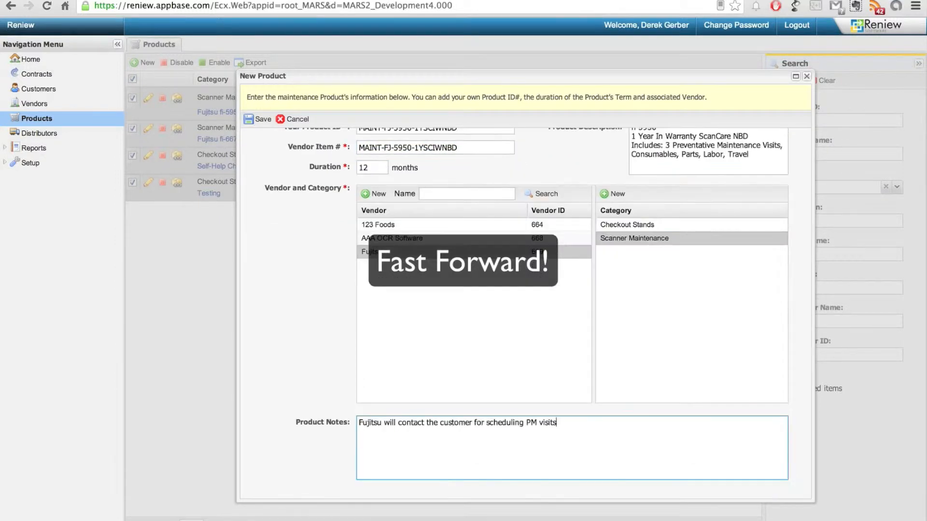
scroll(417, 346, up, 1)
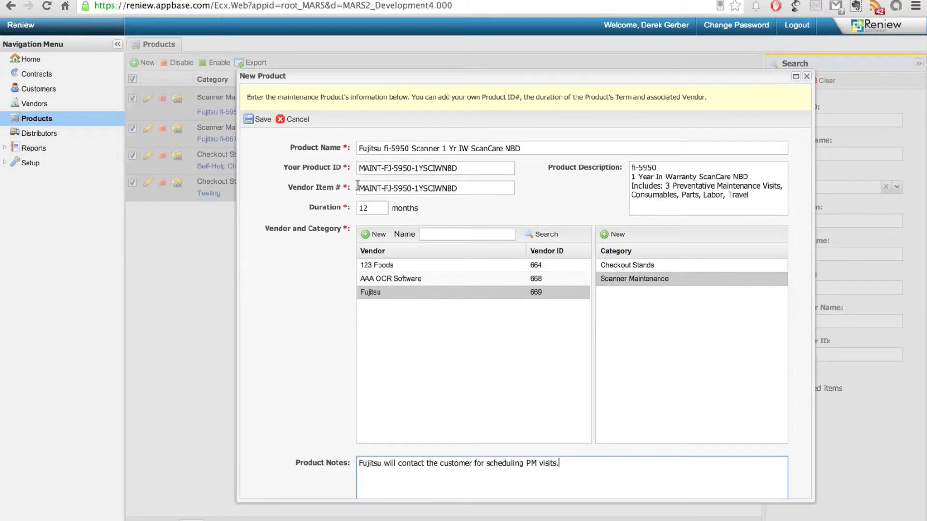
drag(357, 187, 497, 191)
click(496, 190)
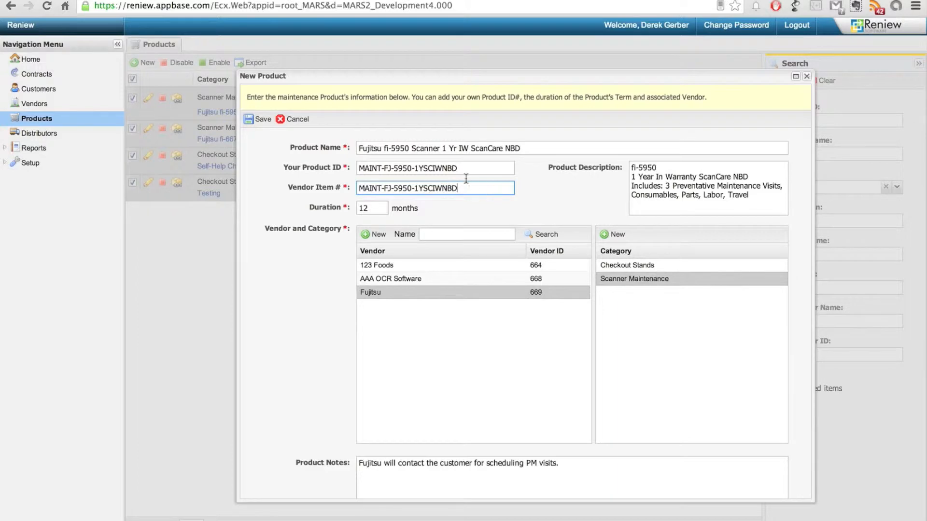
drag(467, 168, 319, 154)
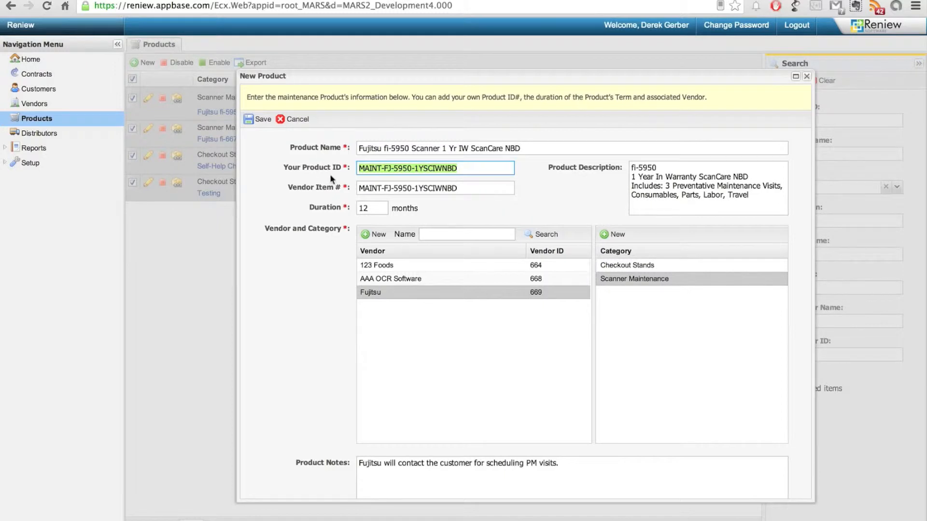
Try a product duration of 24 months and restore it to 12 months.
drag(371, 208, 325, 205)
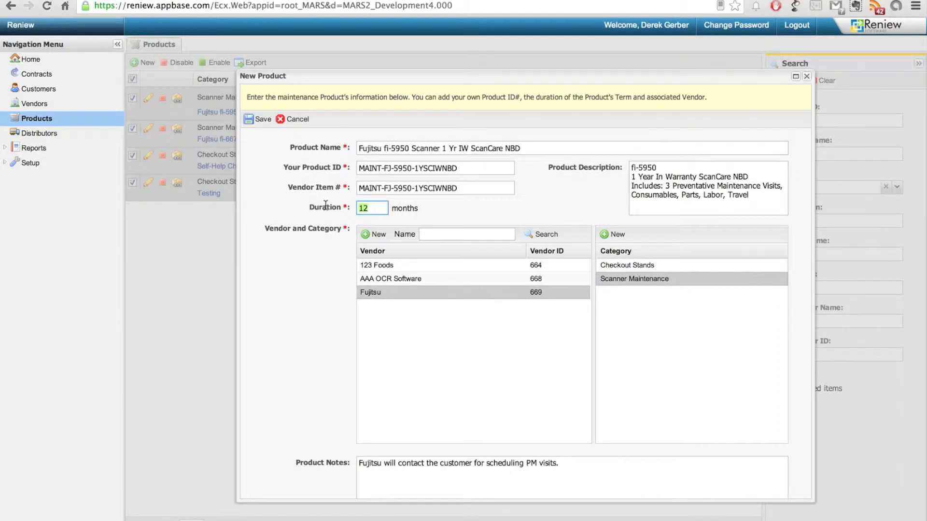
text(1)
key(BackSpace)
text(24)
key(BackSpace)
key(BackSpace)
text(12)
Insert a blank line above "Includes:" in the product description.
drag(630, 168, 678, 168)
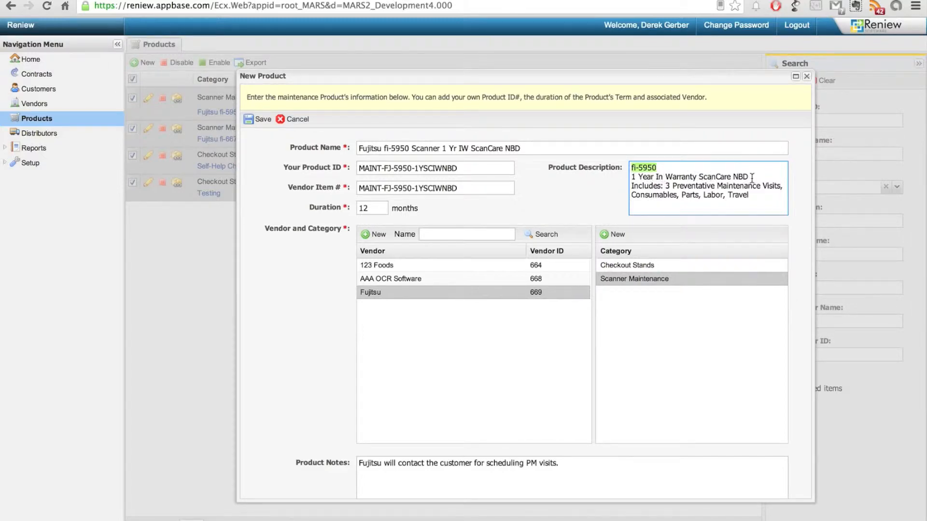
click(632, 186)
key(Return)
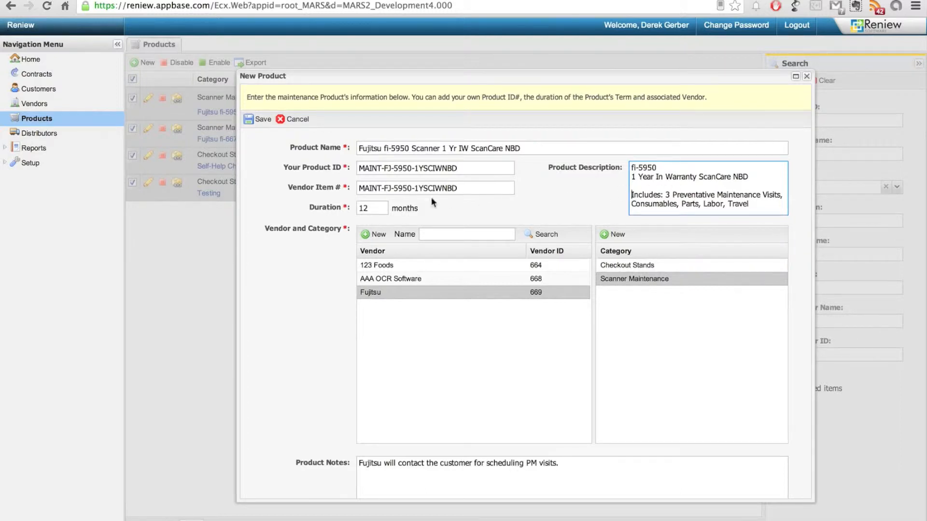
Save the new product with Fujitsu as its vendor and view its general information.
click(384, 298)
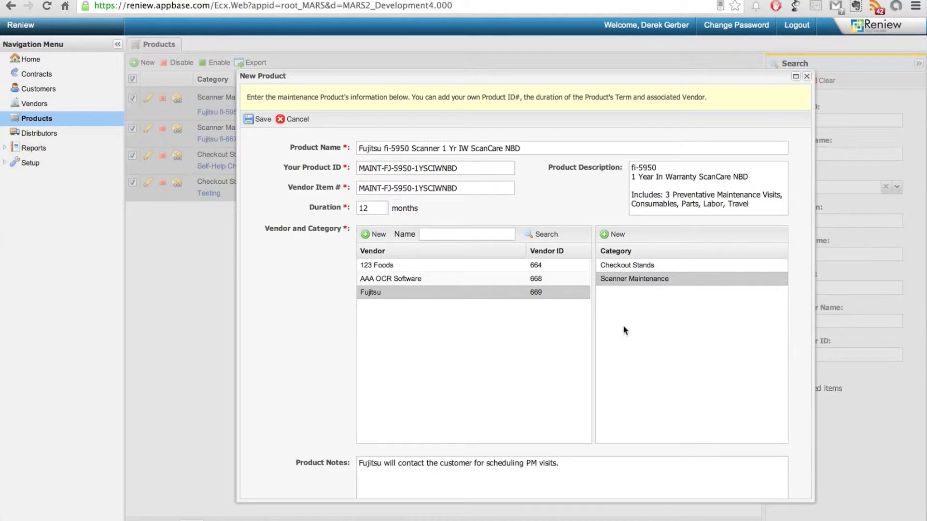
scroll(624, 330, down, 3)
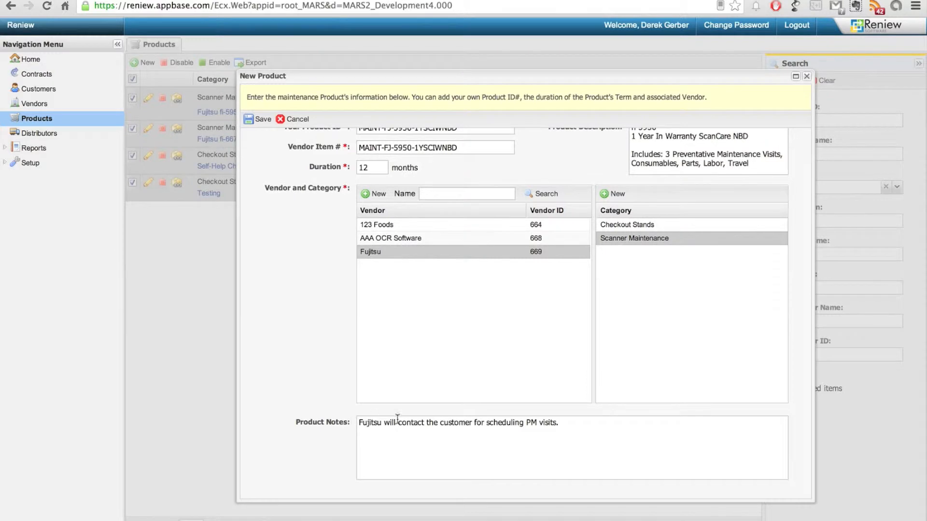
scroll(495, 343, up, 3)
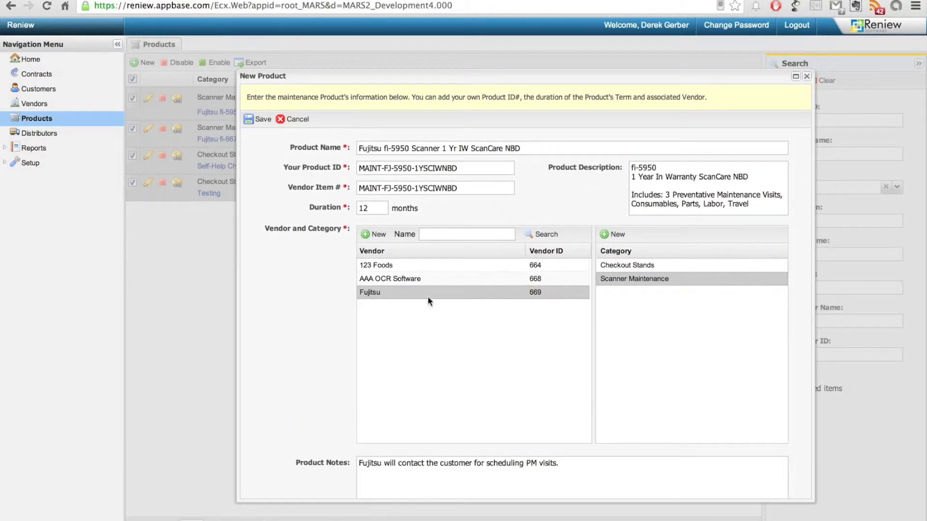
click(259, 121)
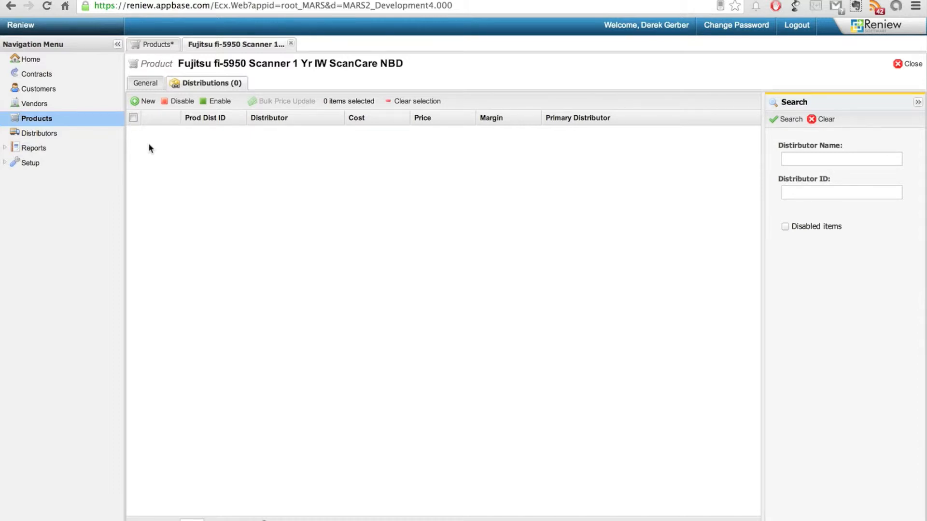
click(144, 86)
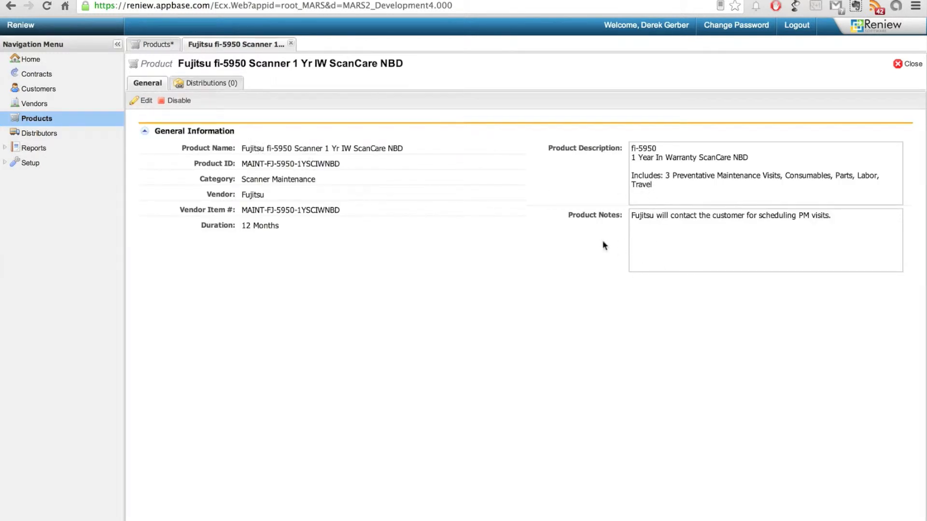
Start a new distribution for the product and choose Oldwave Tech as its distributor.
click(194, 84)
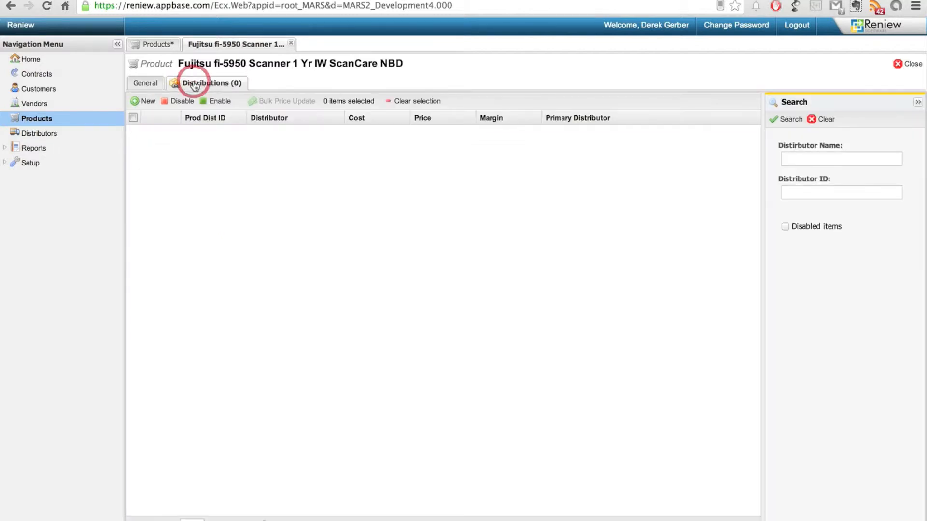
click(139, 102)
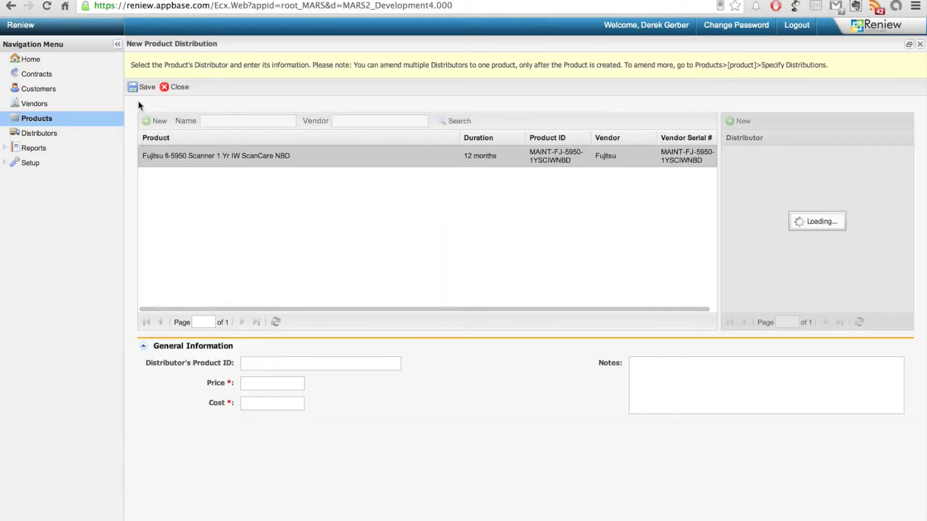
click(909, 45)
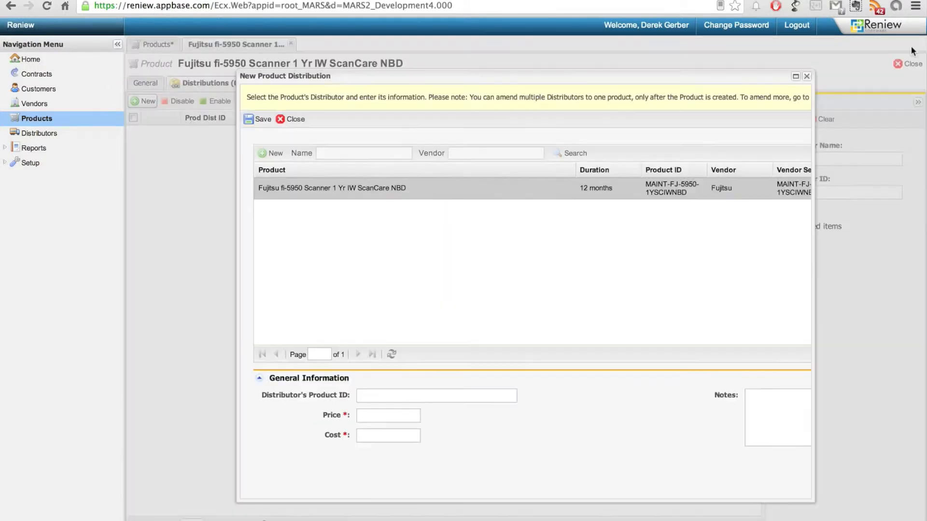
drag(425, 75, 330, 68)
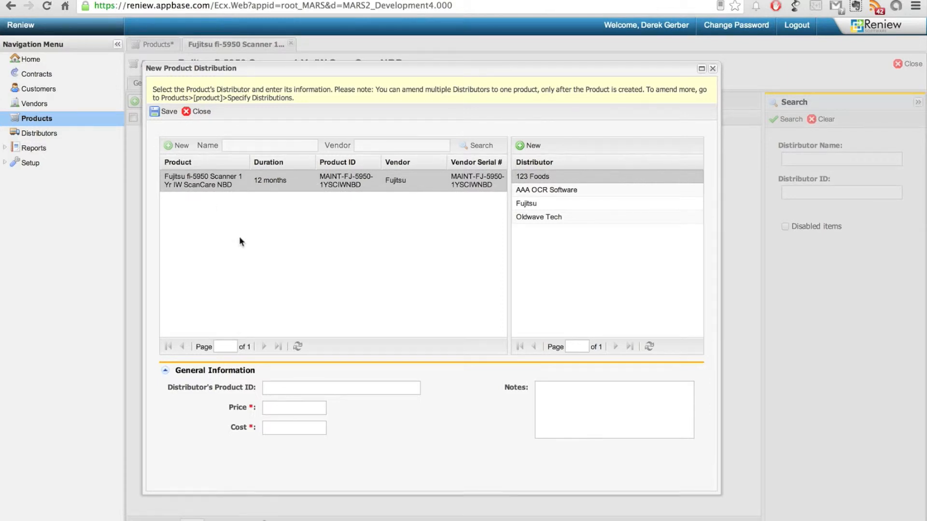
click(701, 68)
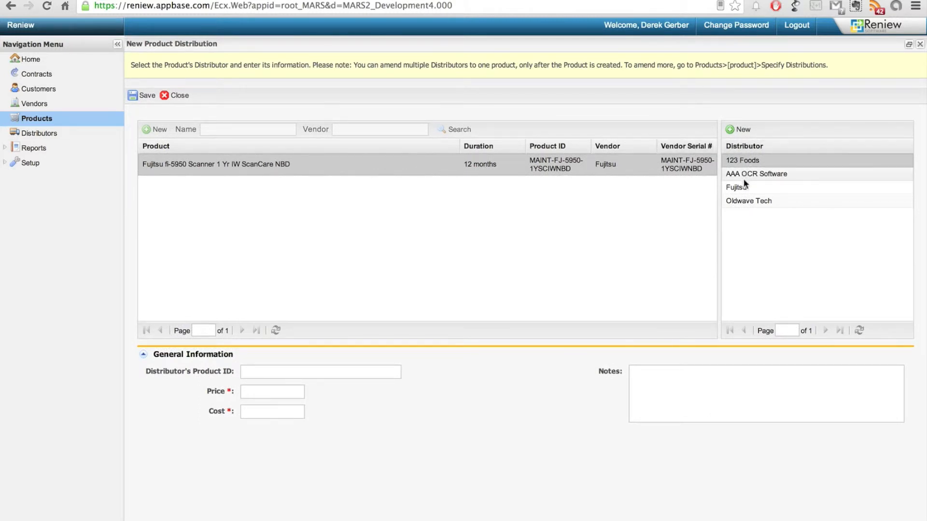
click(742, 204)
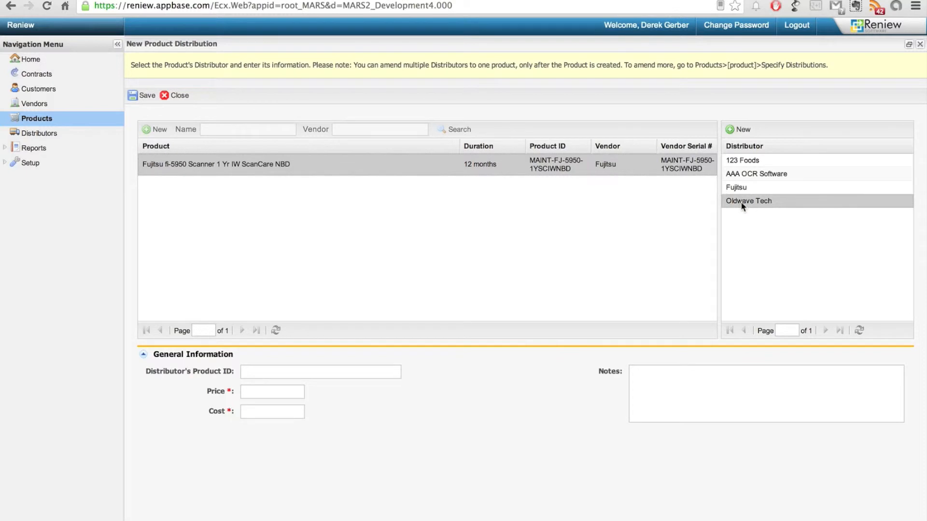
Set the distributor's product ID to MAINT-FJ-5950-1YSCPWNBD, the price to 4995.00 and the cost to 3000.00.
click(364, 371)
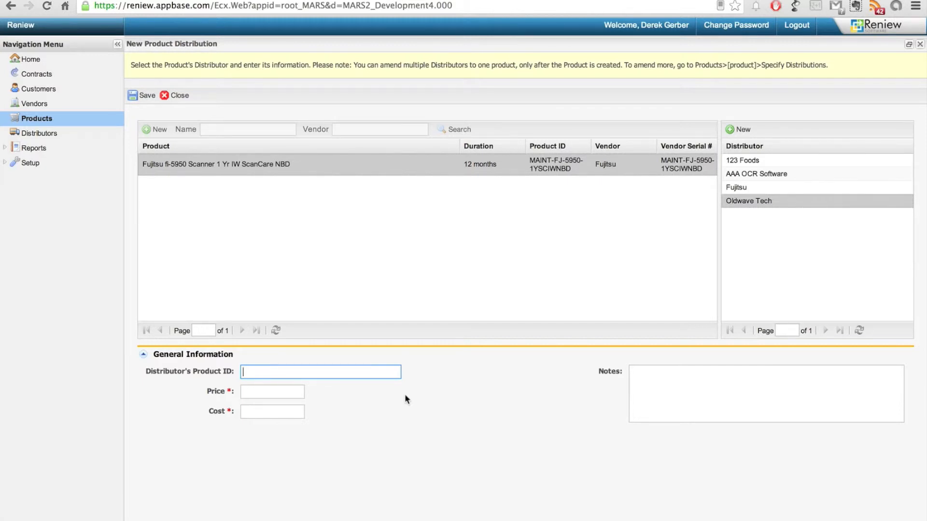
text(MAINT-FJ-5950-1YSCPWNBD)
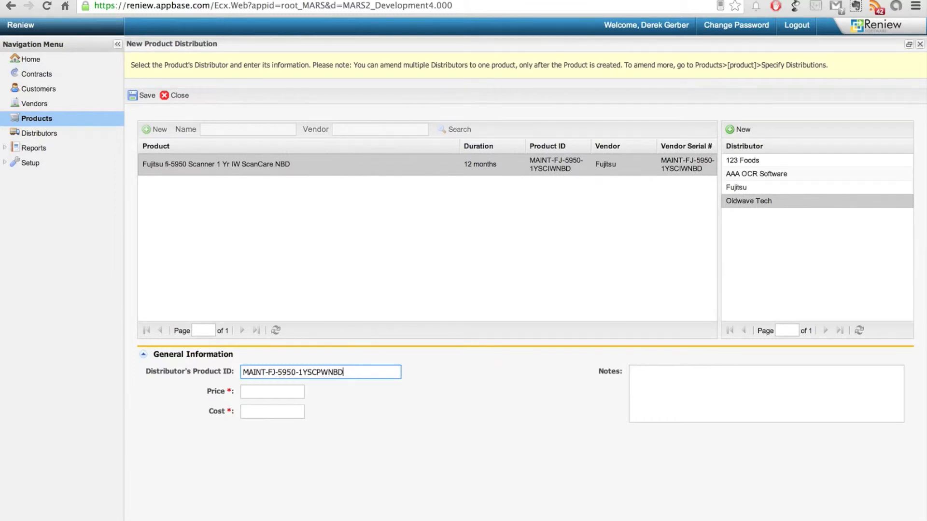
key(Tab)
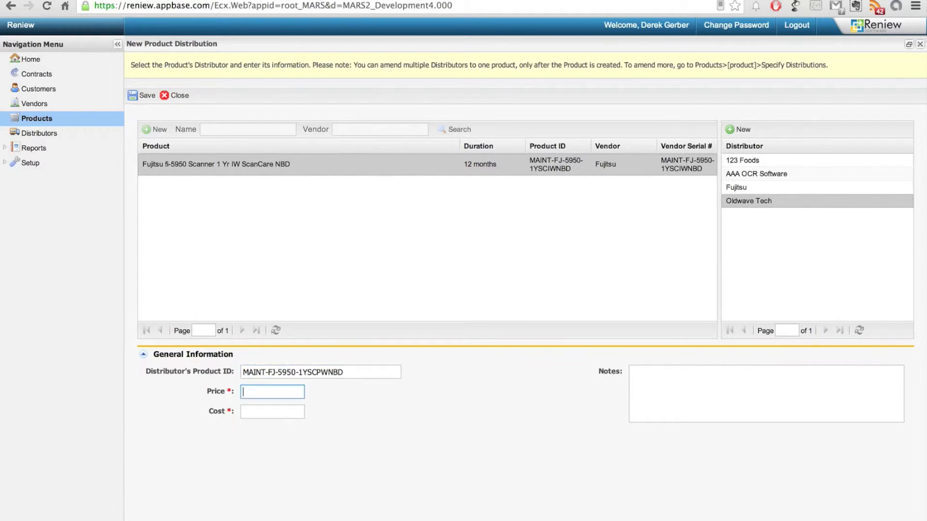
text(4995)
key(Tab)
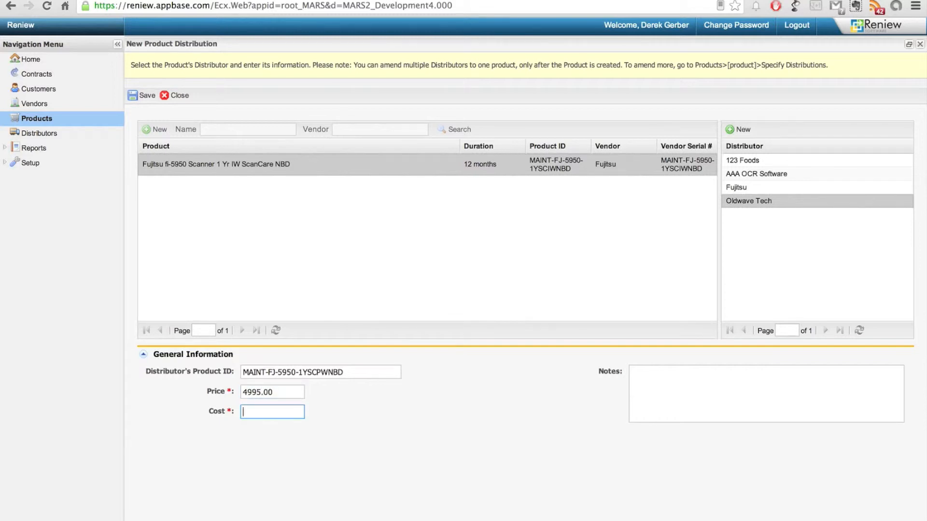
text(3000.00)
Add the note "Test" to the product distribution and save it.
click(735, 391)
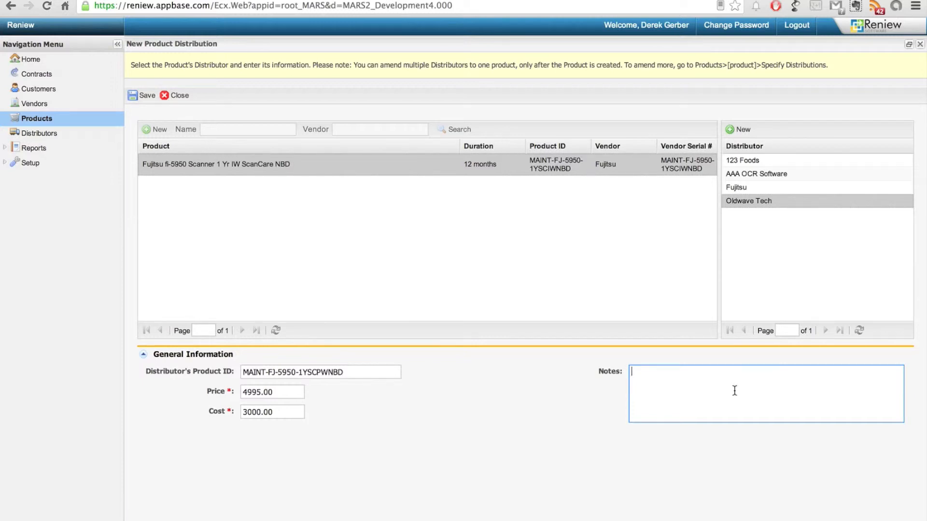
text(Test)
click(142, 95)
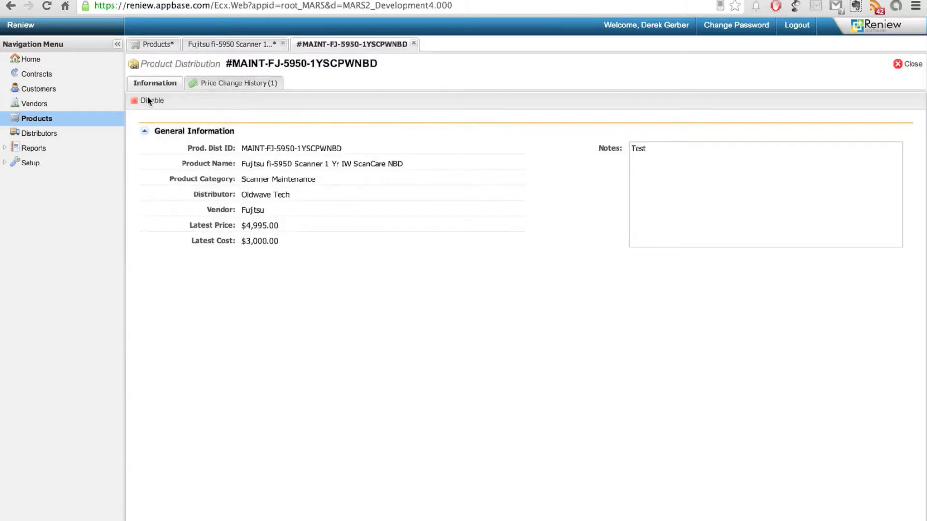
Review the new distribution's notes and price change history and the product's distributions list, and close both records.
click(667, 152)
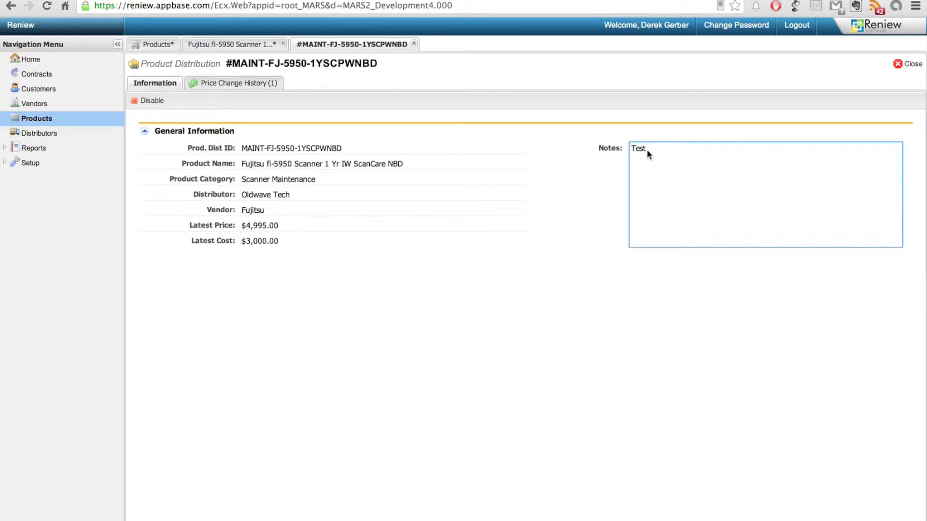
double_click(647, 149)
click(211, 86)
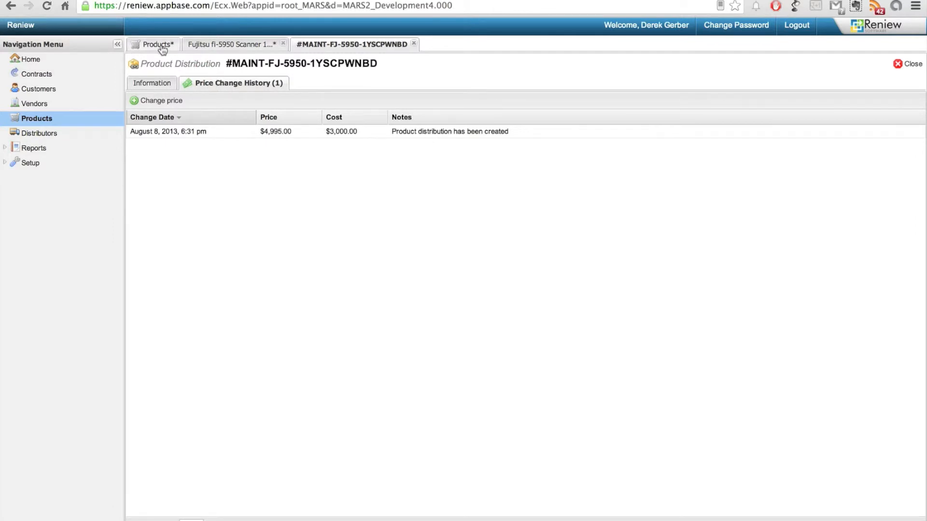
click(222, 46)
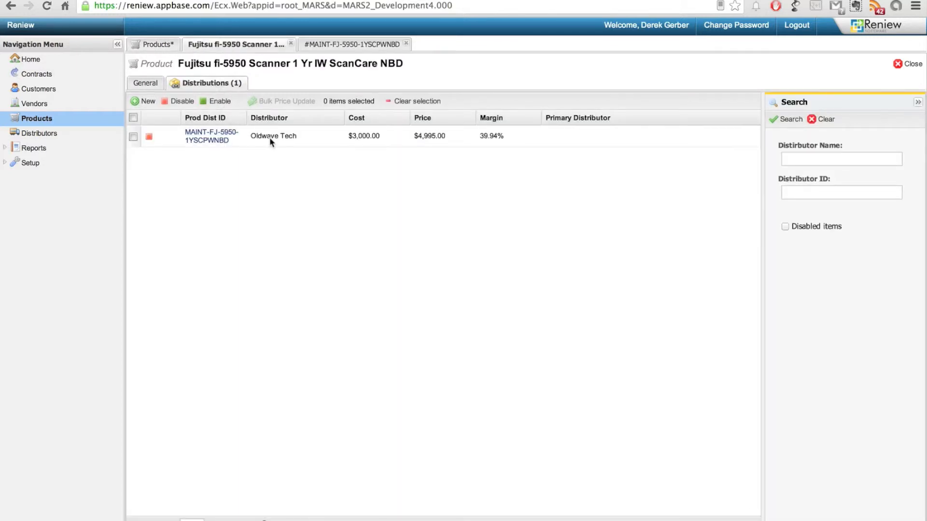
click(348, 50)
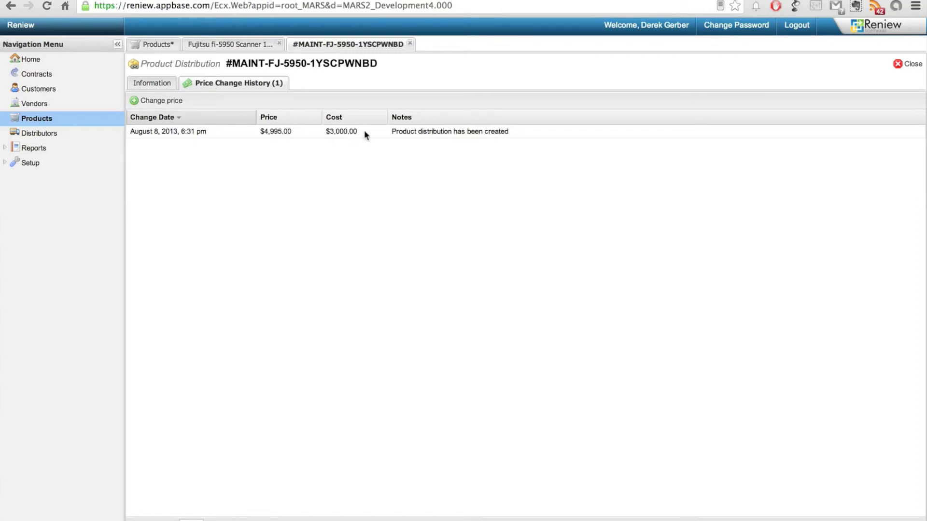
click(409, 45)
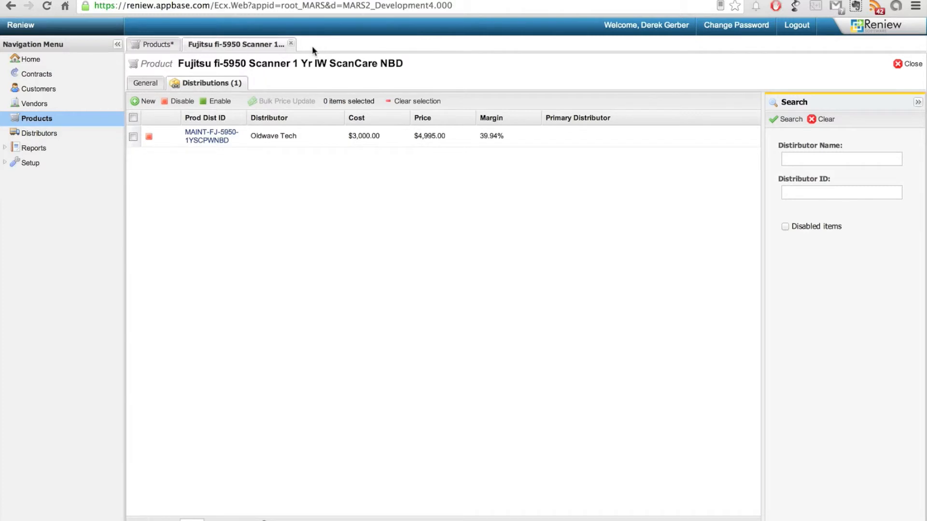
click(290, 44)
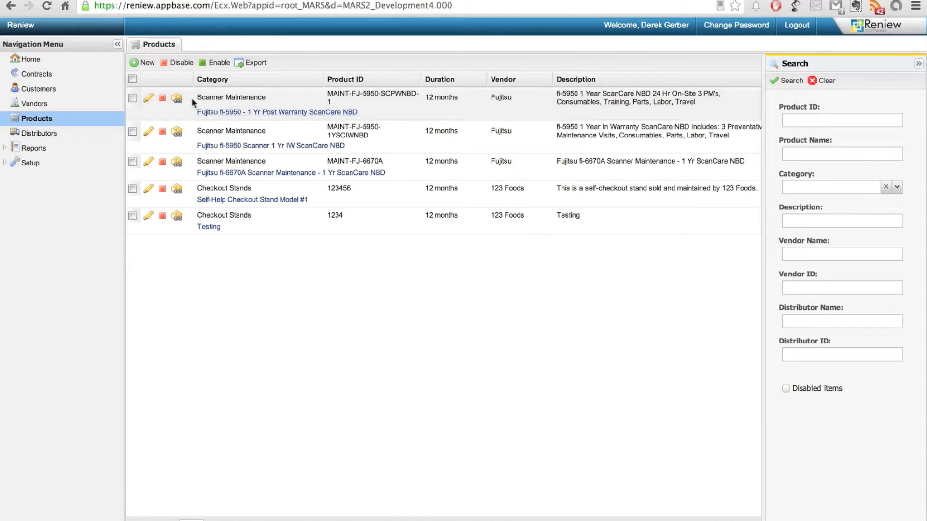
Start a new product and name it "AAA OCR Software: 300k/YR".
click(135, 63)
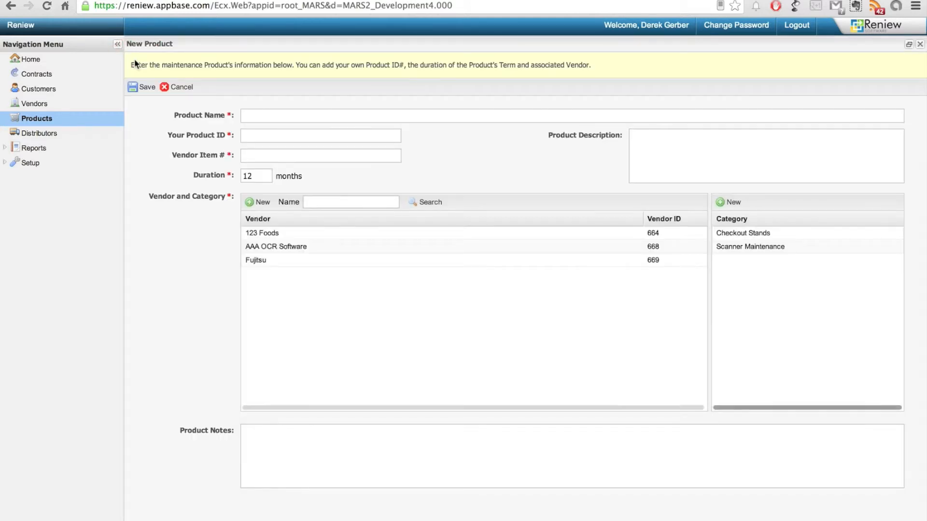
click(284, 120)
text(AAA OCR)
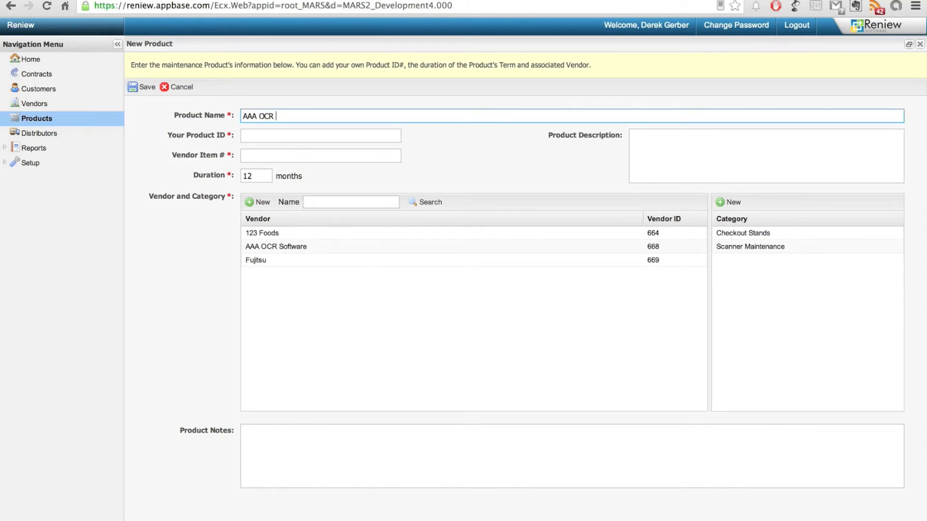
text( Software: 300k/yr)
key(BackSpace)
key(BackSpace)
text(YR)
key(Tab)
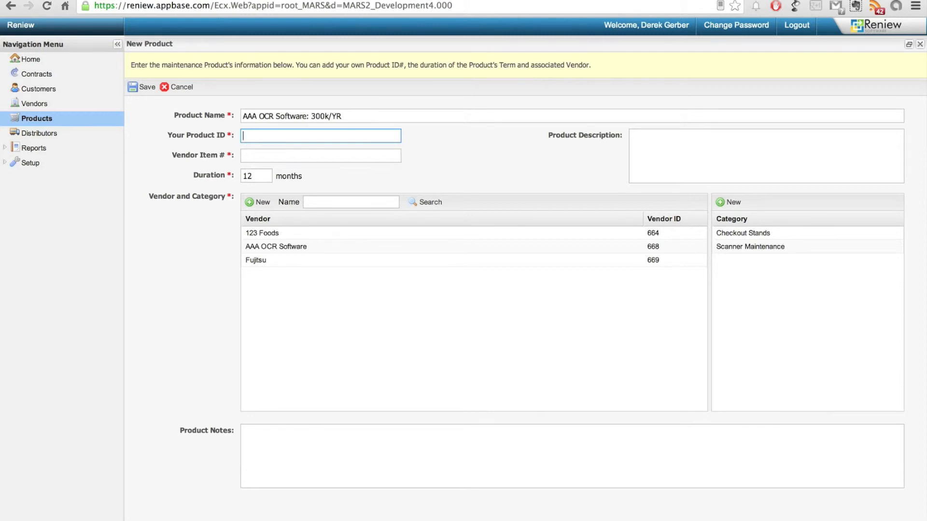
Set both the product ID and the vendor item number to MAINT-AAA-300K-YR.
text(MAINT-AAA-300K-YR)
key(ctrl+a)
key(ctrl+c)
key(Tab)
key(ctrl+v)
key(Tab)
Describe the product as "300k/YR License" and, below a blank line, "Volume Only, Maintenance and Technical Support", and select AAA OCR Software as vendor.
text(300k/YR License)
key(Return)
key(Return)
text(Volume Only, Maintenance and Technical Sup)
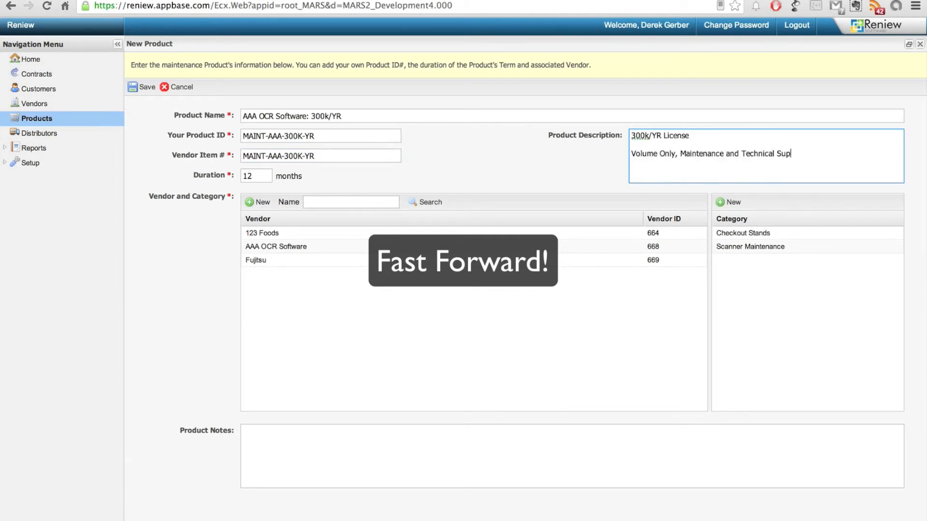
text(port)
click(276, 247)
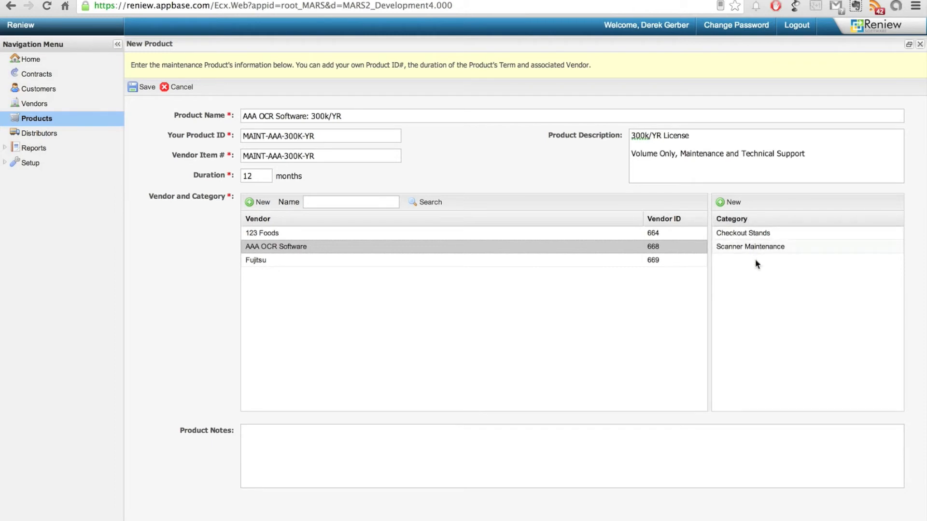
Start a new product category named Software Maintenance and set its type to Software.
click(729, 201)
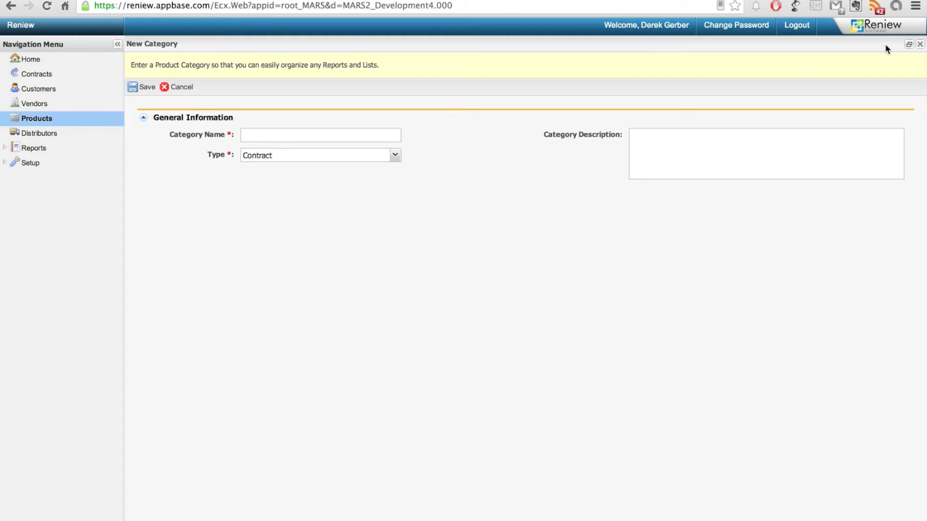
click(909, 46)
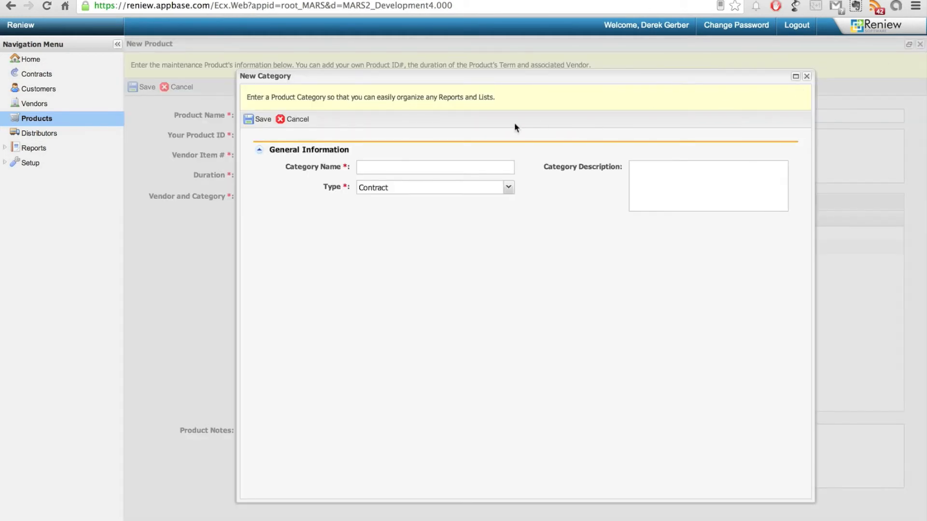
click(380, 167)
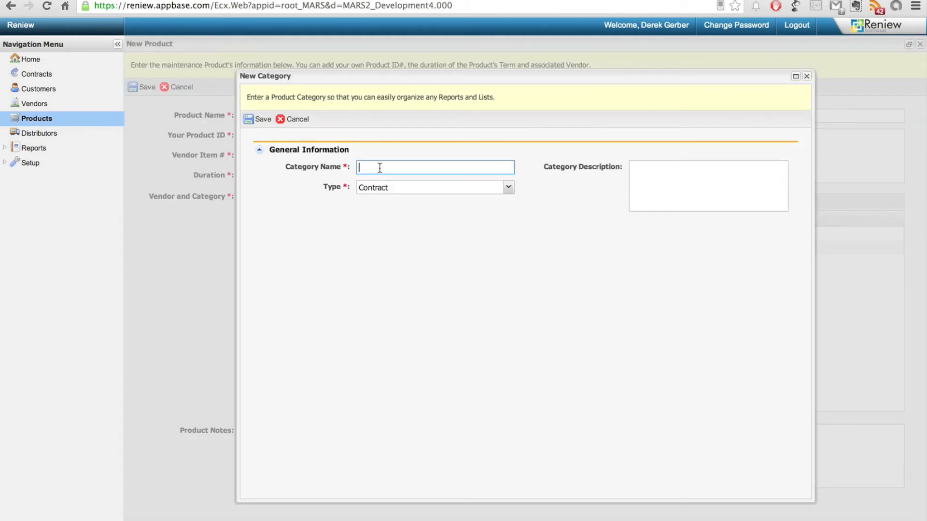
text(Software Maintenance)
click(507, 190)
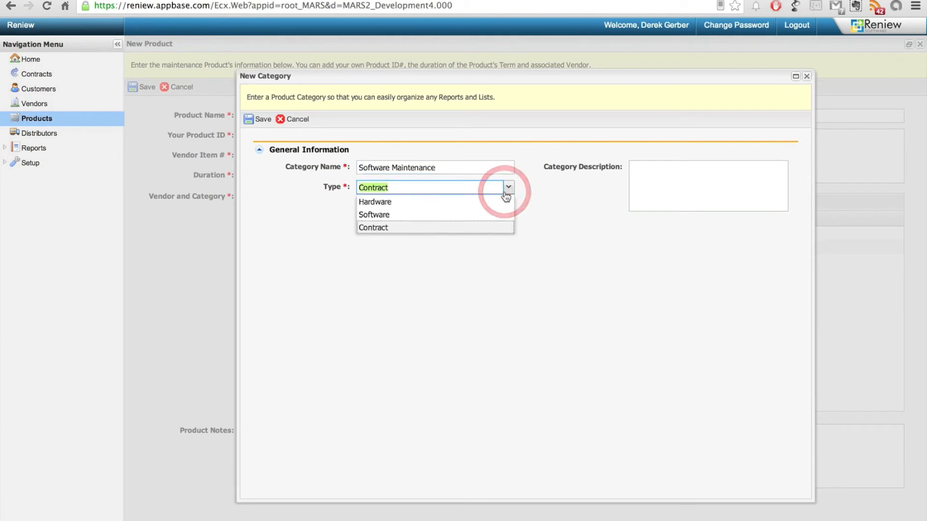
click(370, 216)
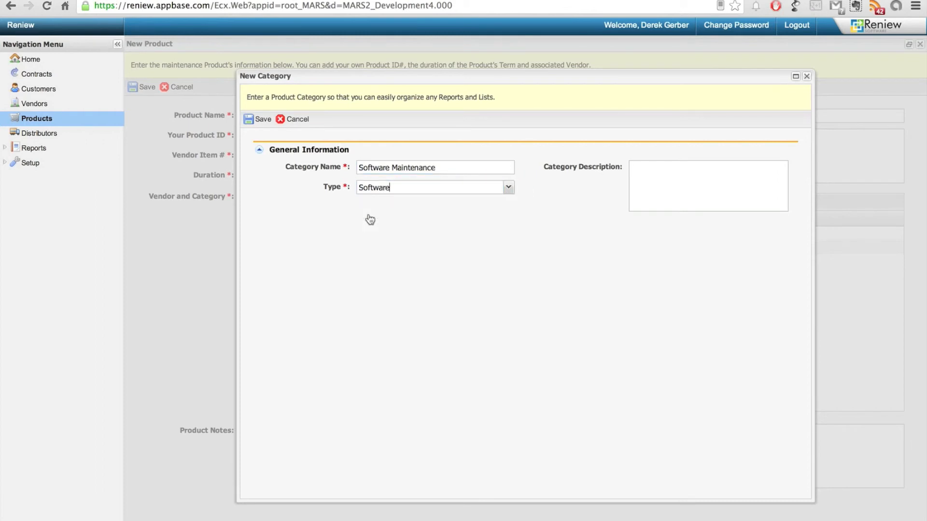
Give the category the description "All software maintenance for all products." and save it.
click(730, 197)
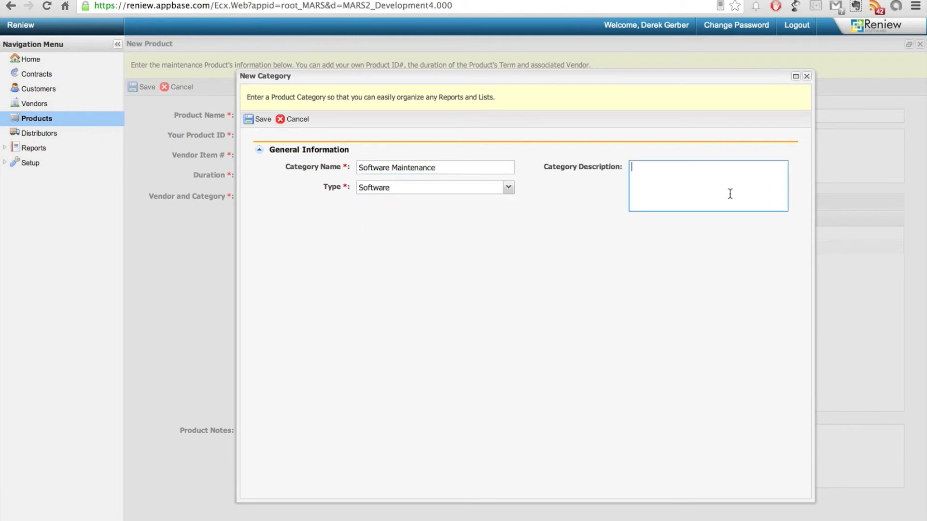
text(All software maintenance)
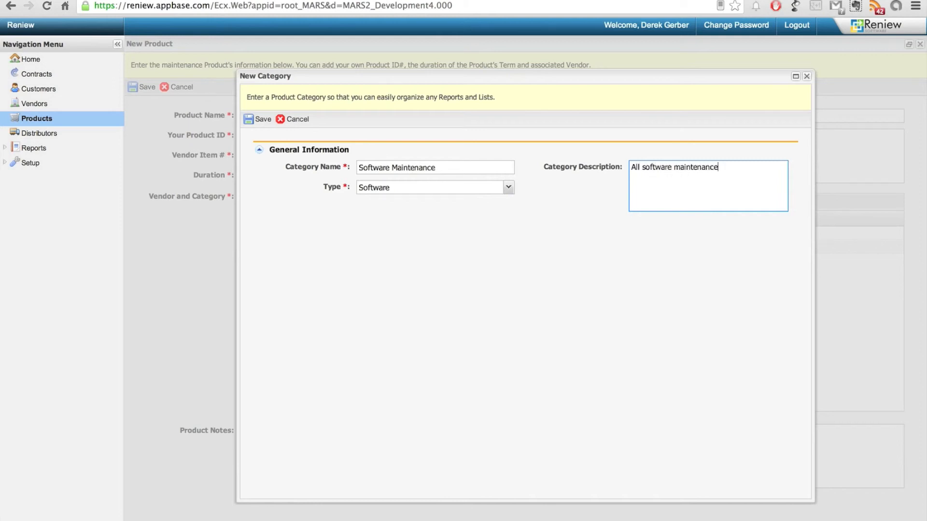
text( for all products.)
click(248, 119)
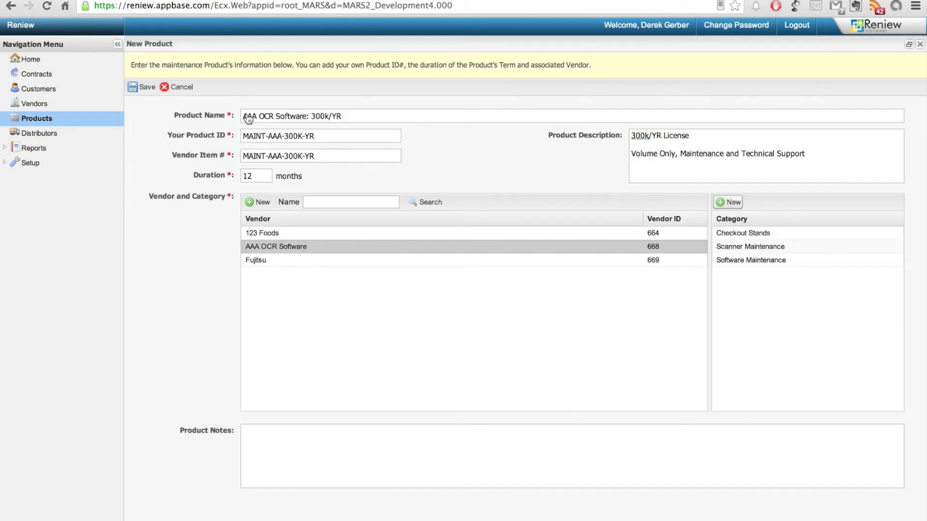
Assign the Software Maintenance category to the new AAA OCR product and save the product.
click(730, 259)
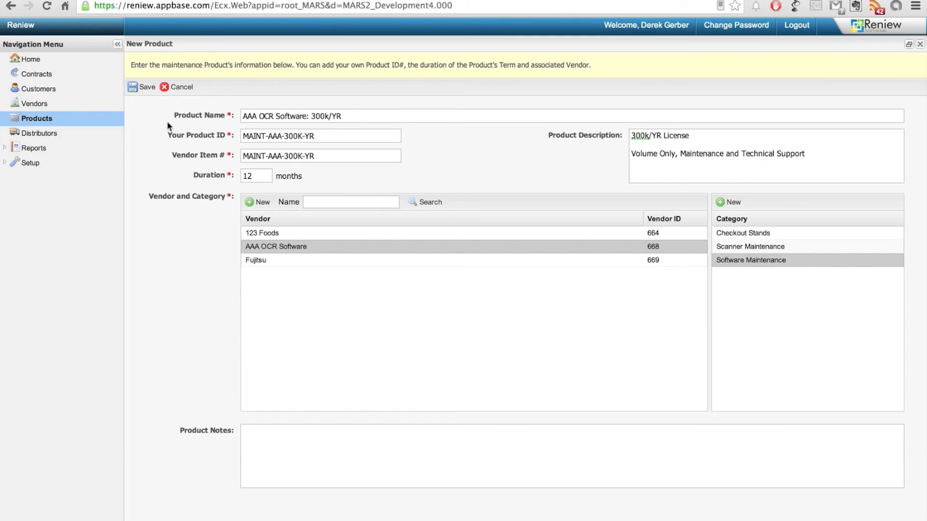
click(142, 89)
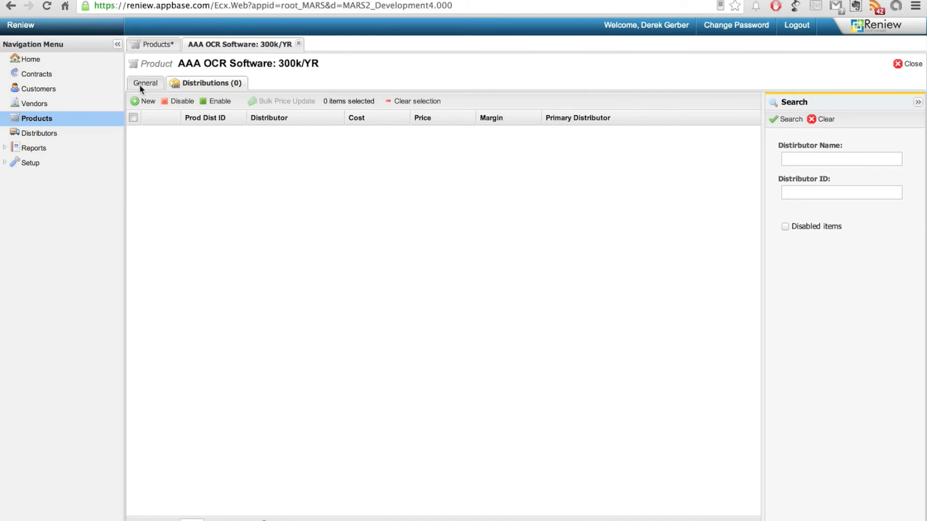
Start a new distribution for the AAA OCR product and choose Oldwave Tech as its distributor.
click(141, 102)
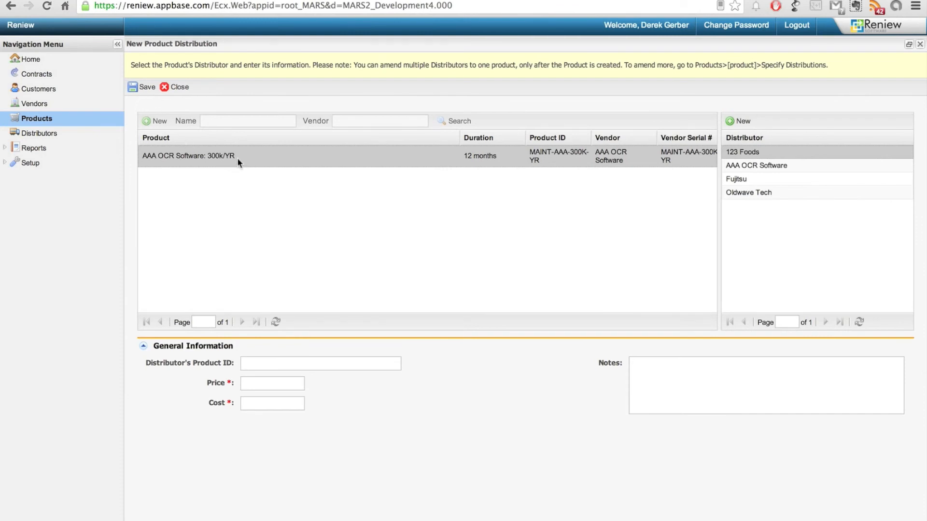
click(757, 164)
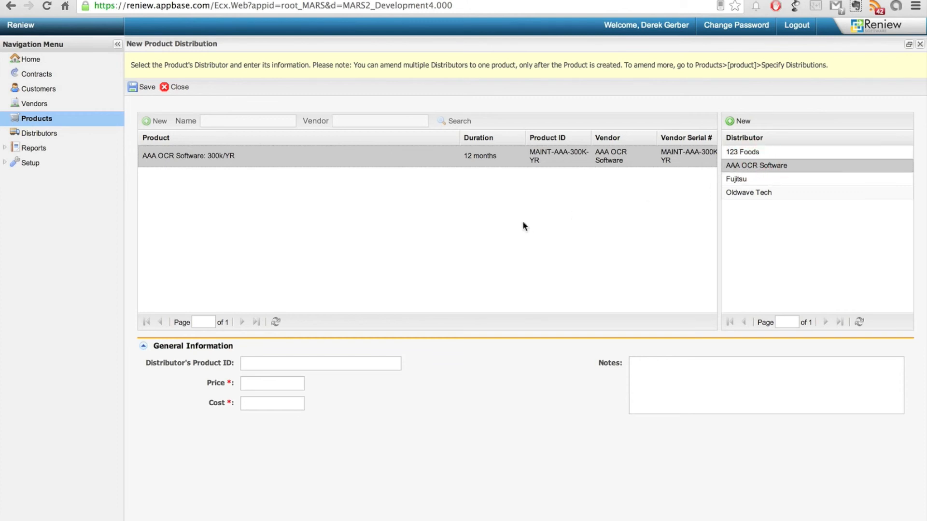
click(748, 192)
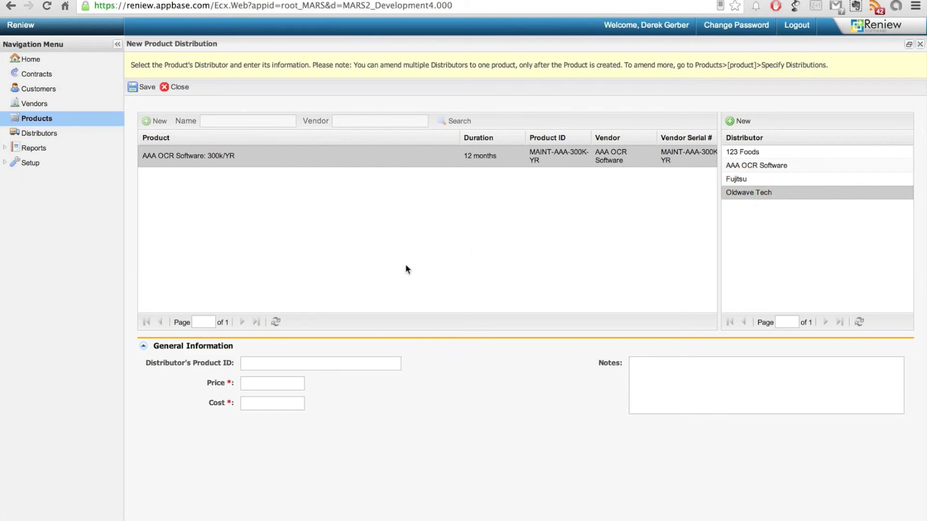
Set the distributor's product ID to MAINT-AAA-300K-YR, the price to 20000.00 and the cost to 10000.00, and save the distribution.
click(297, 363)
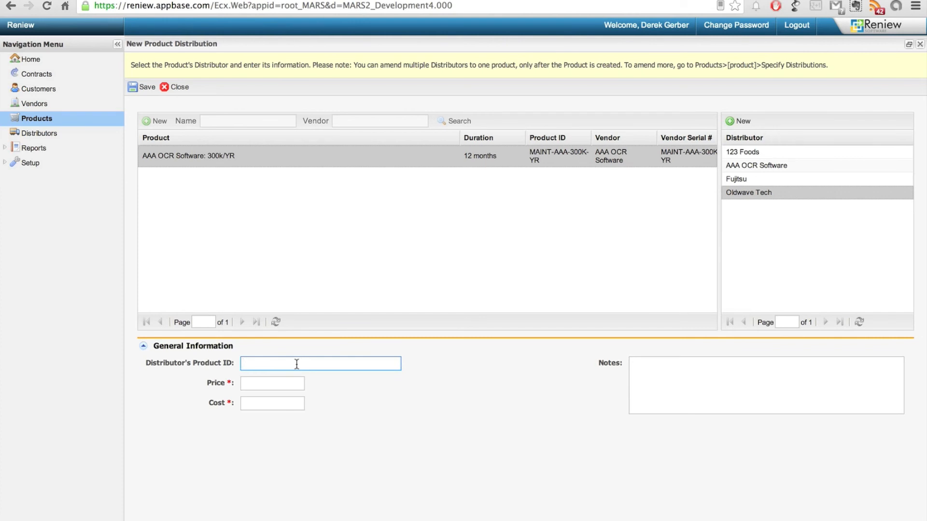
key(ctrl+v)
key(Tab)
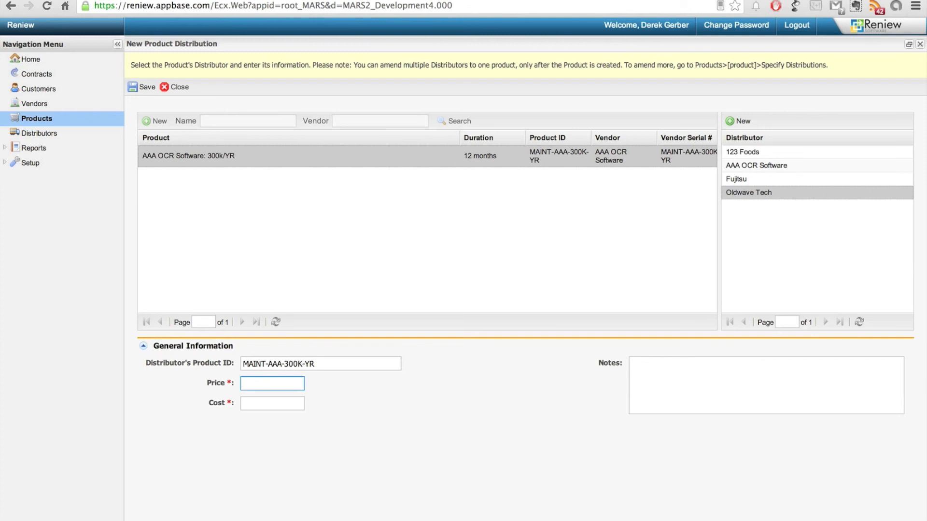
text(20000)
key(Tab)
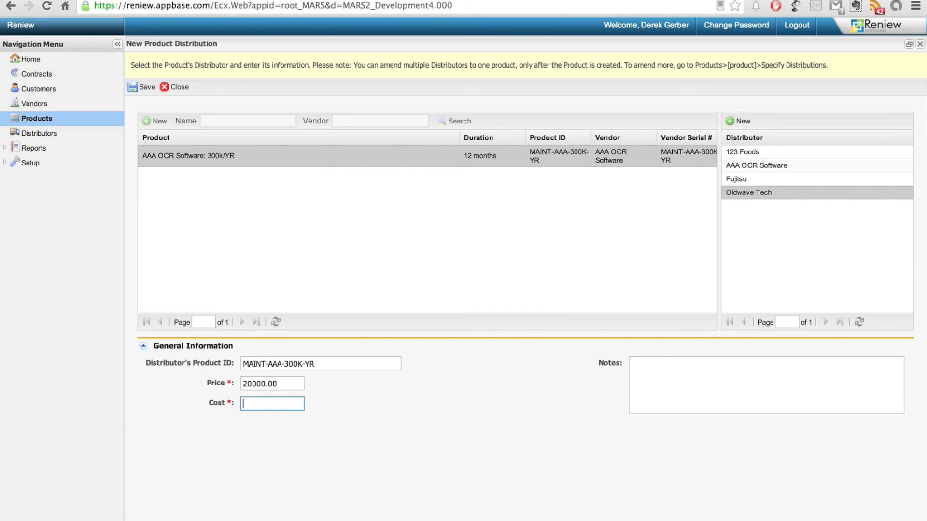
text(10000)
key(Tab)
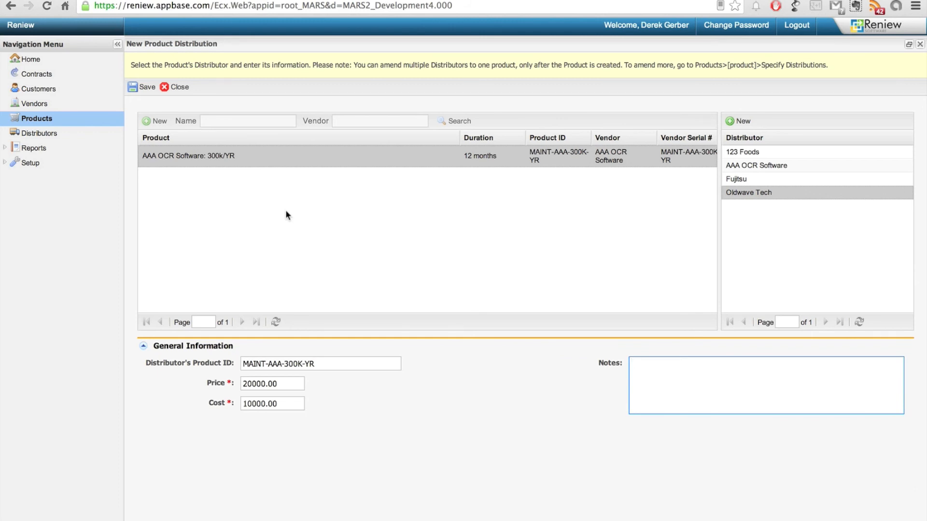
click(142, 88)
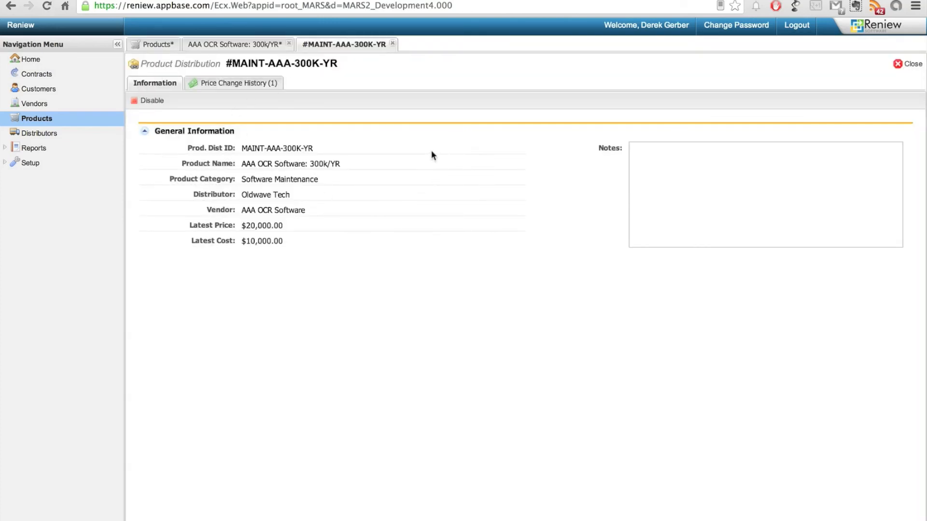
Close the distribution and AAA OCR product records and return to the home page.
click(393, 44)
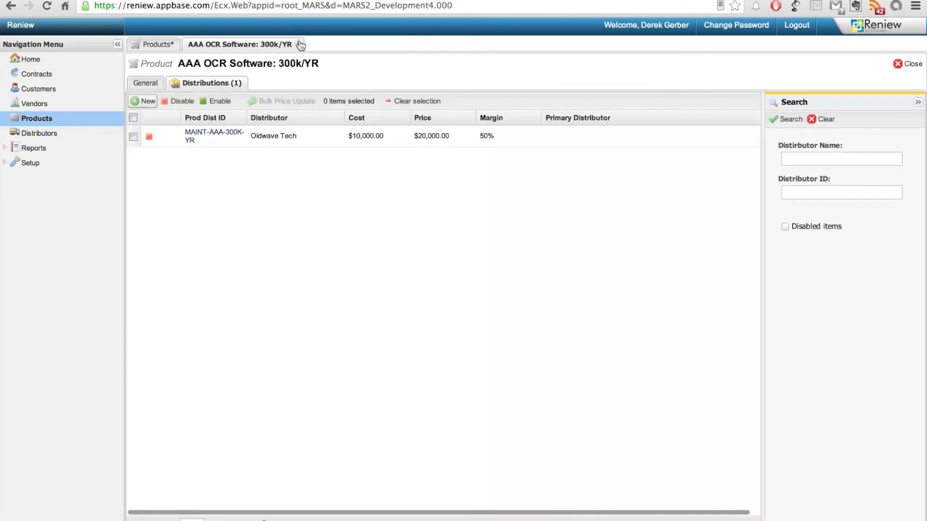
click(299, 45)
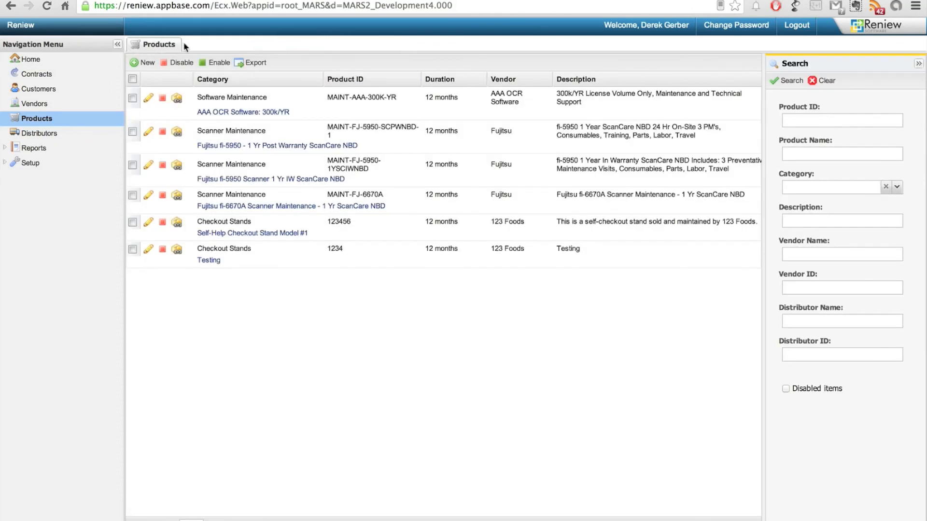
click(38, 65)
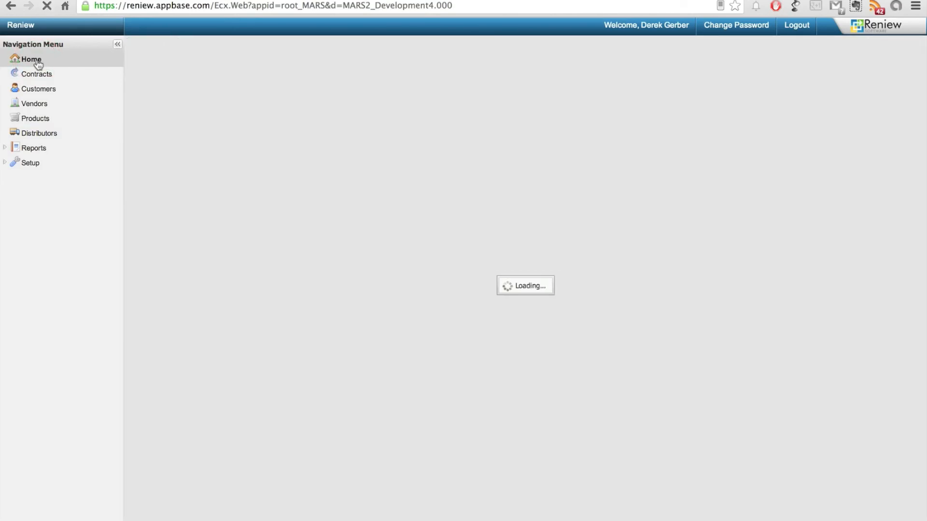